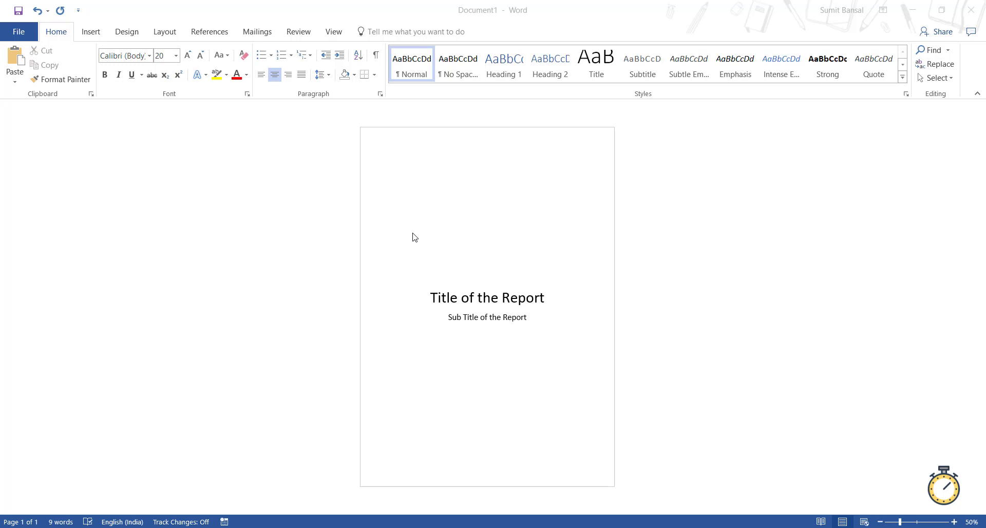
Create a new blank Word document
click(30, 33)
click(31, 81)
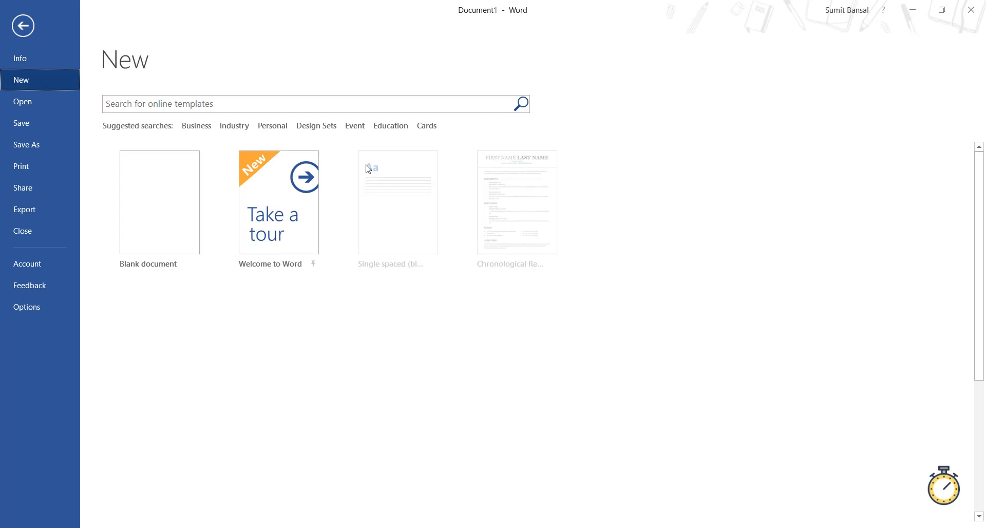
click(167, 195)
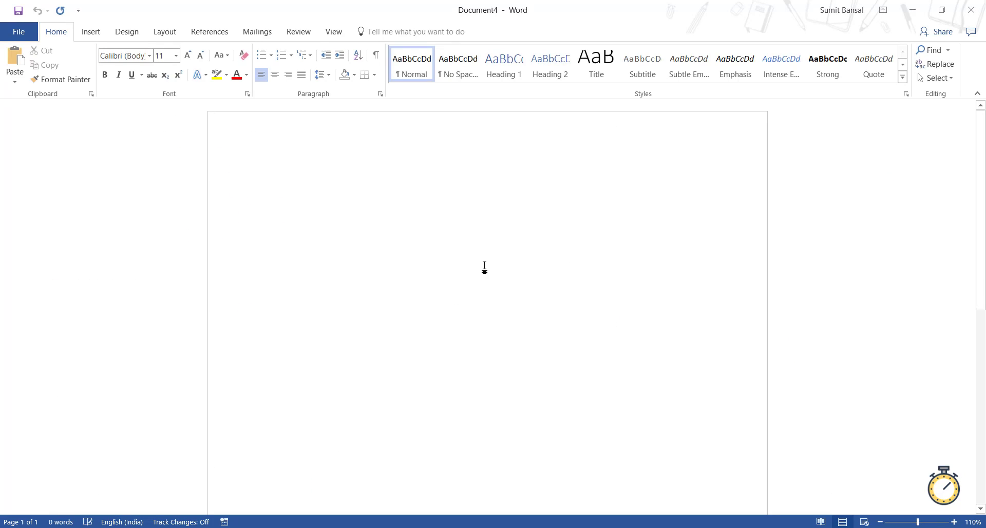
Generate sample paragraphs with =Rand(), paste extra copies, and return to the document start
text(=Rand)
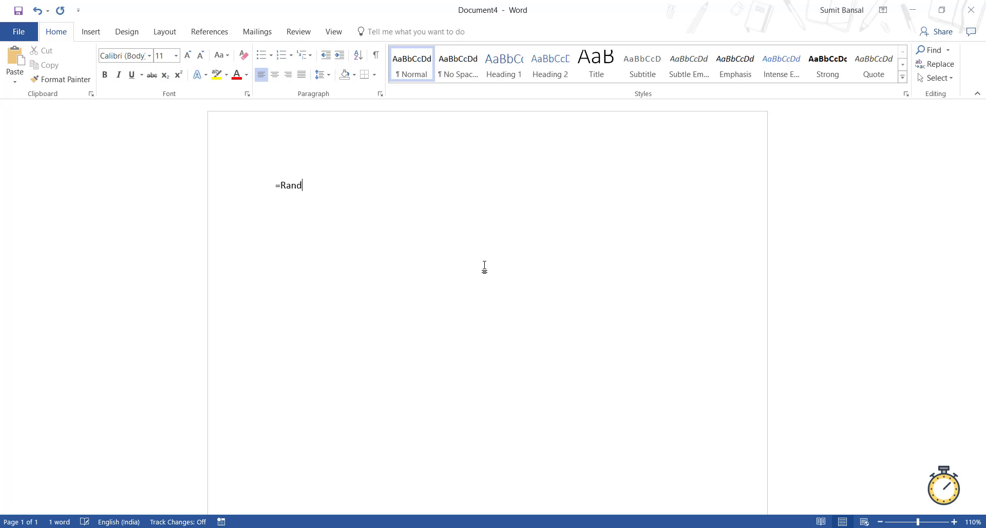
text(())
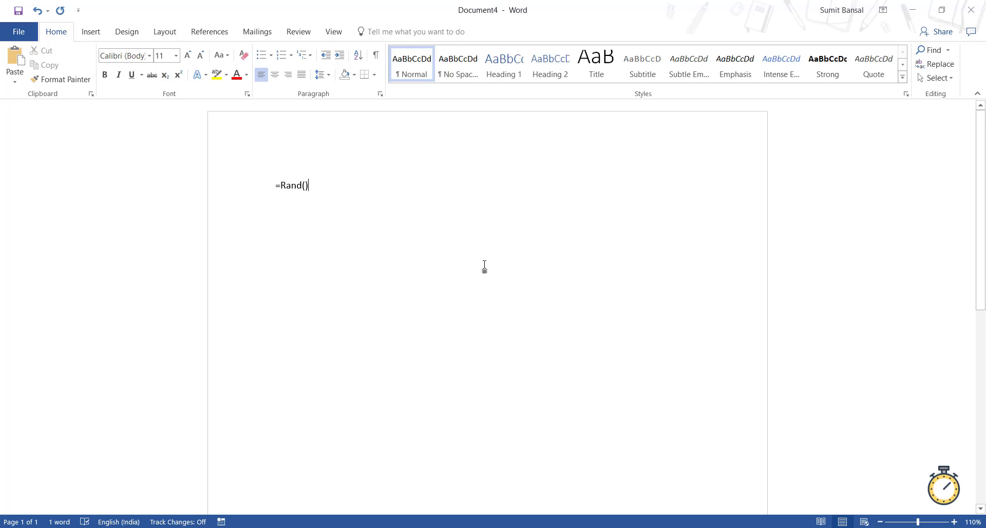
key(Return)
key(ctrl+a)
key(ctrl+c)
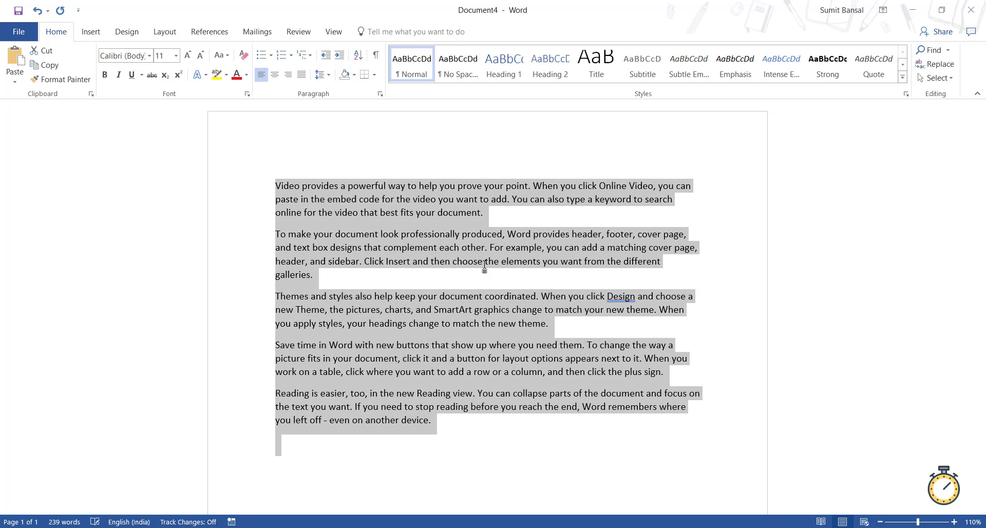
click(315, 450)
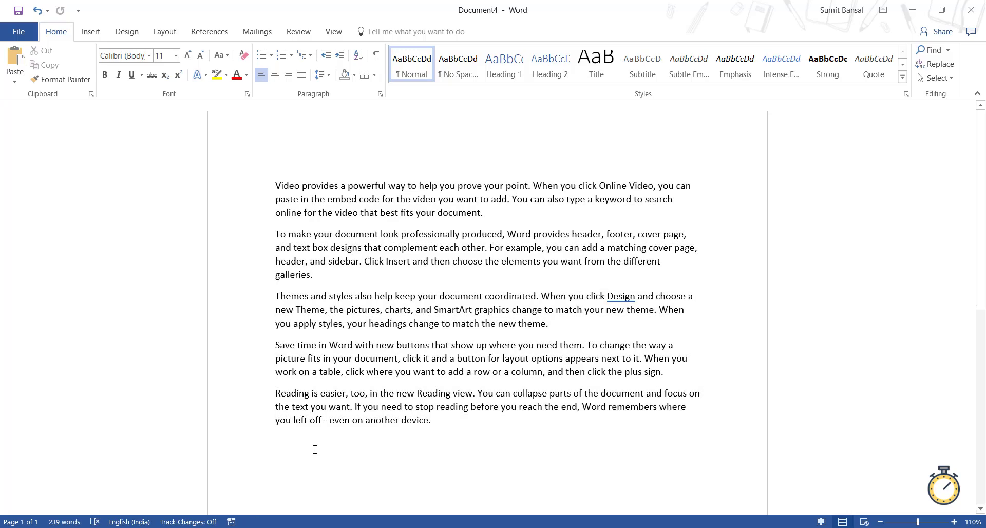
key(ctrl+v)
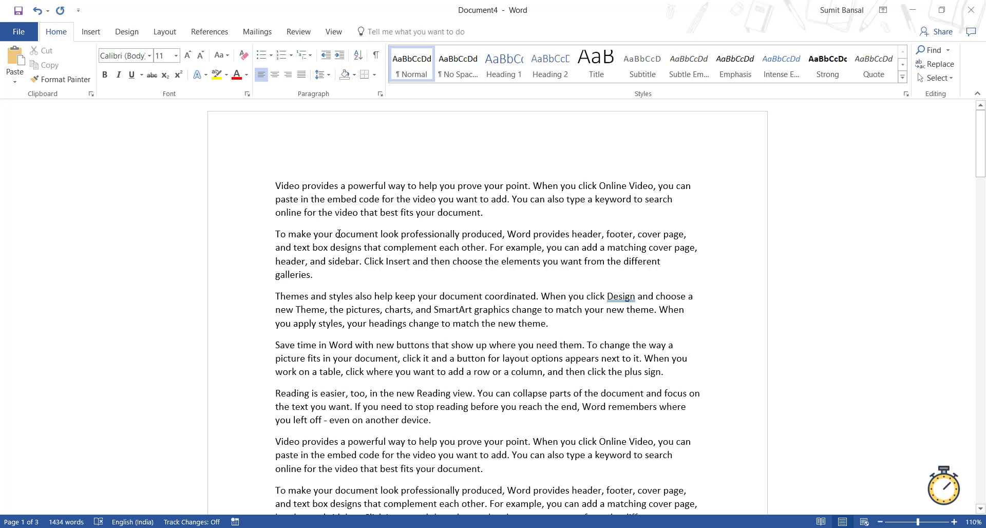
key(ctrl+Home)
Insert a Next Page section break so the sample text starts on page 2
click(168, 35)
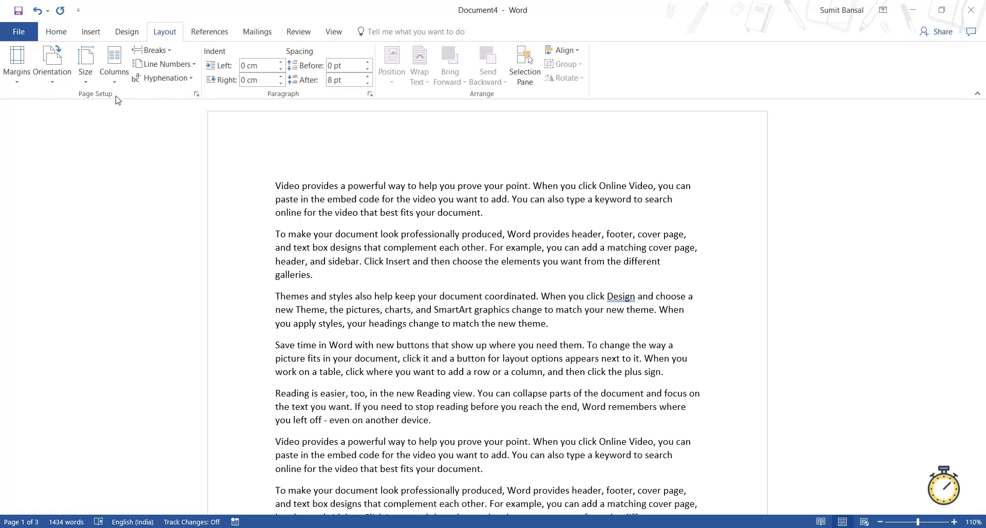
click(154, 57)
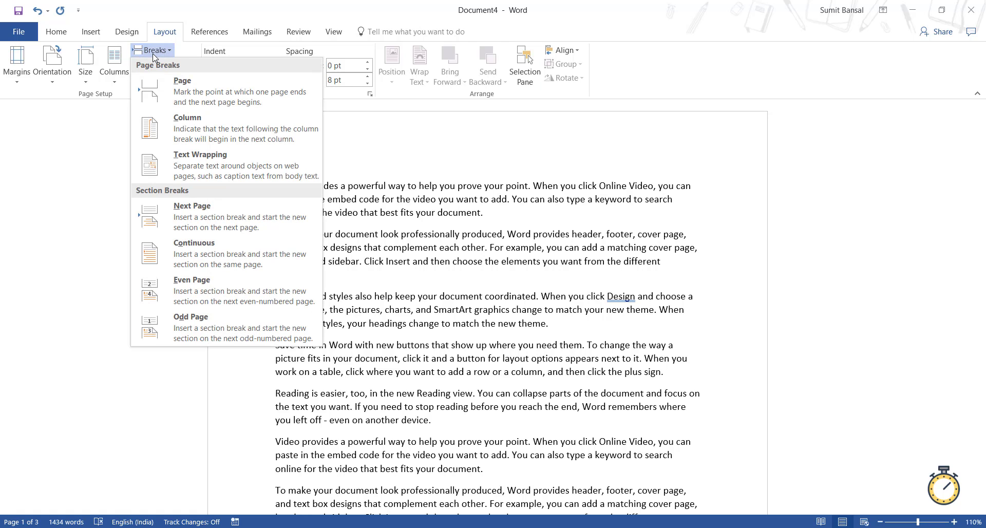
click(226, 224)
scroll(378, 222, down, 15)
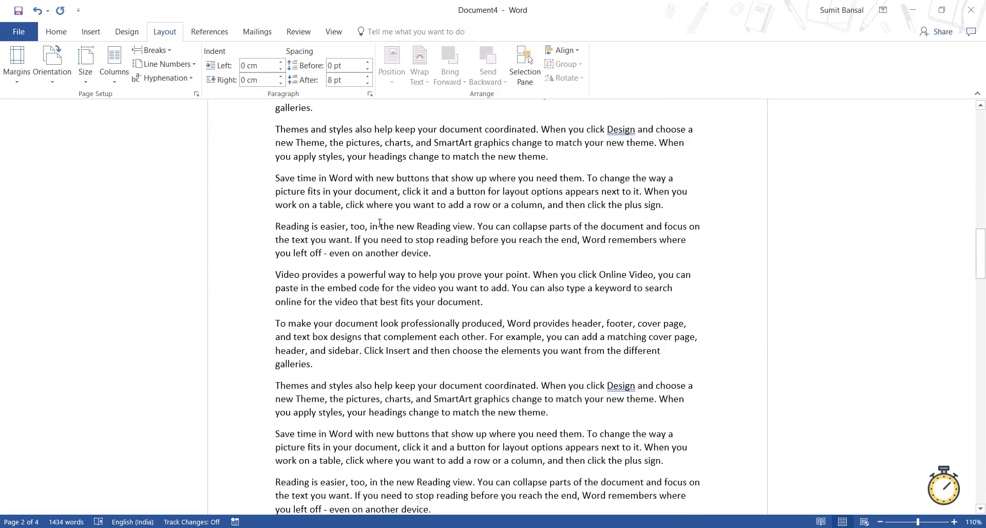
scroll(380, 223, down, 2)
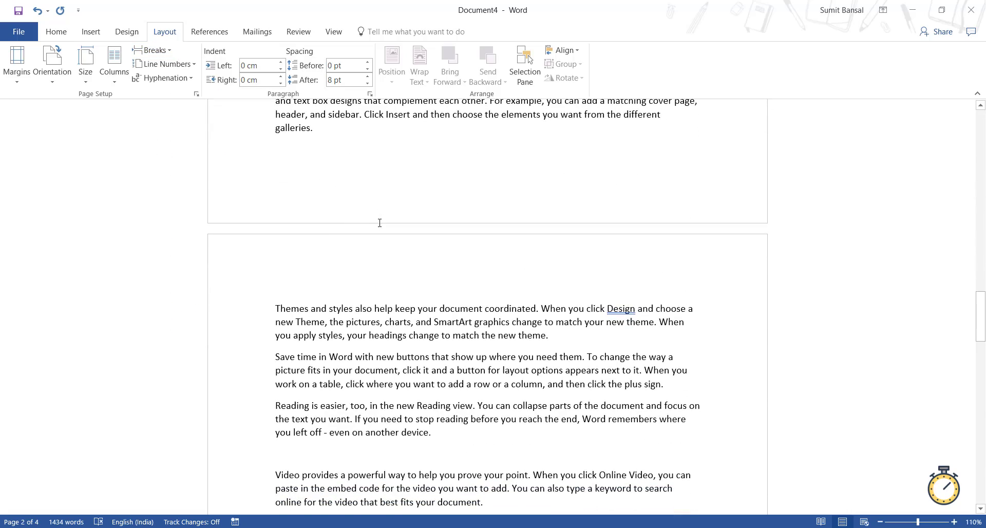
scroll(380, 223, up, 15)
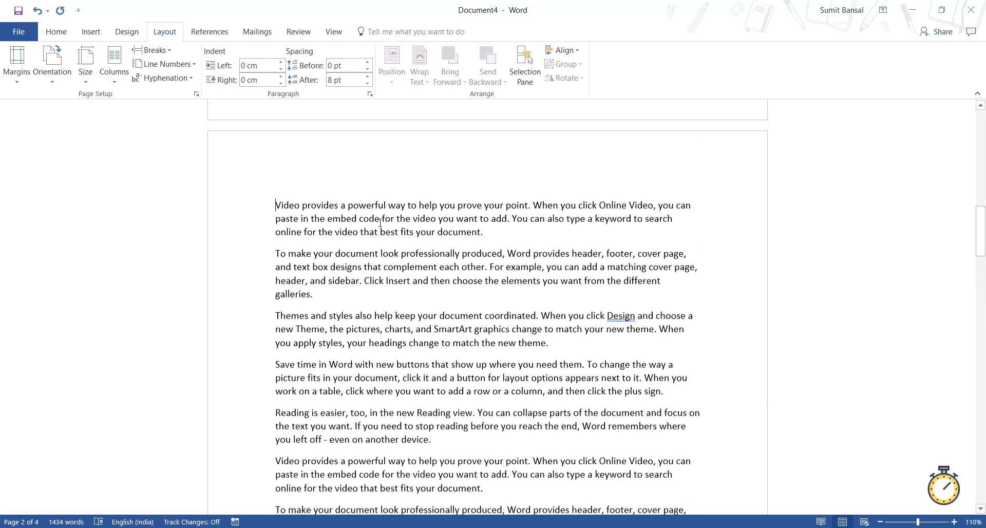
scroll(379, 222, up, 10)
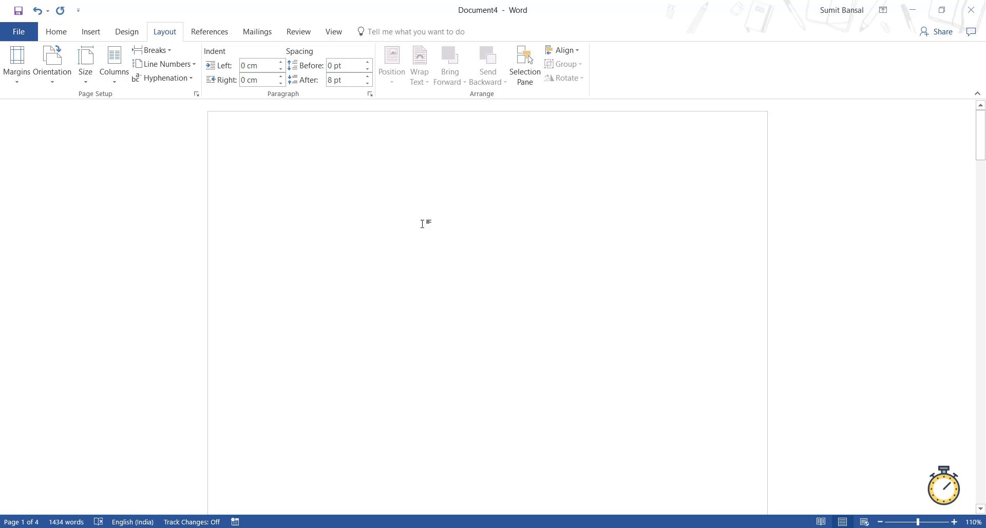
scroll(388, 277, down, 1)
scroll(388, 278, down, 10)
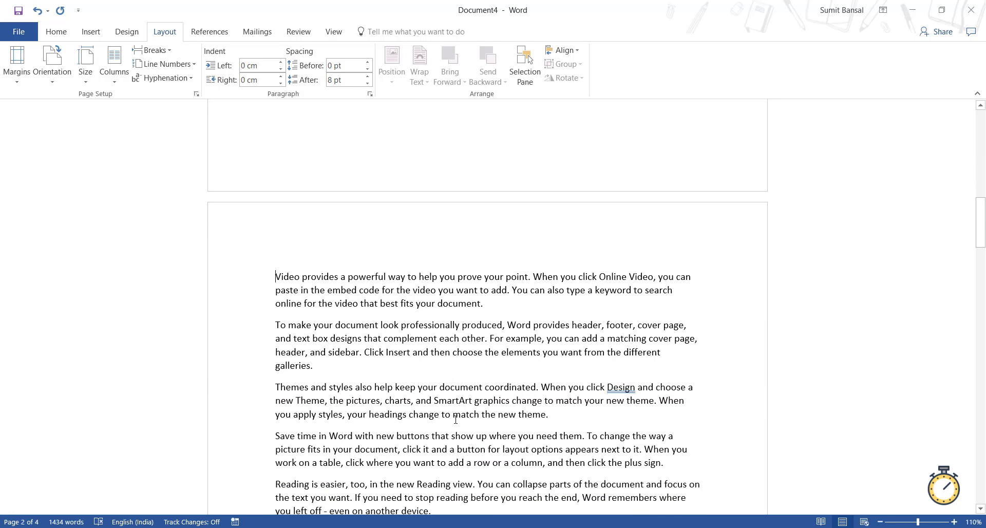
scroll(456, 419, up, 12)
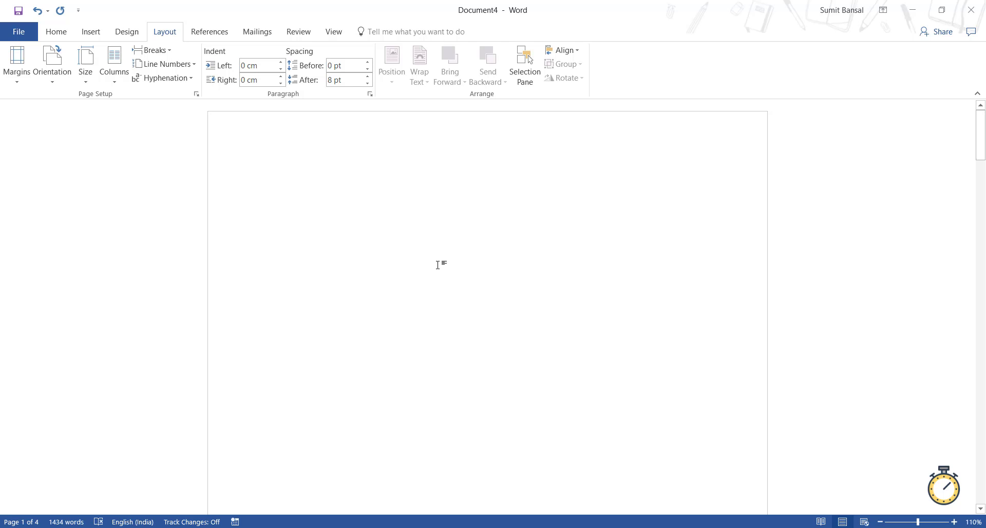
click(55, 33)
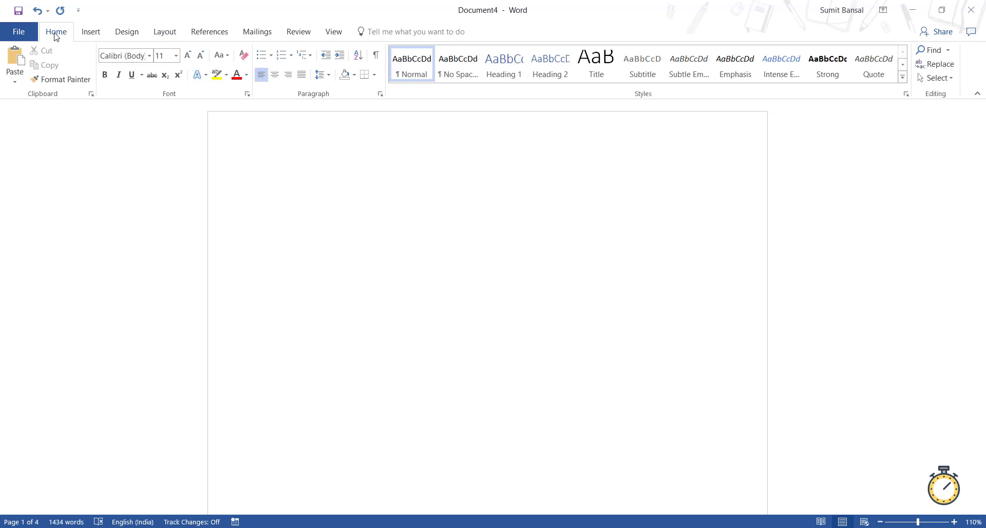
click(377, 56)
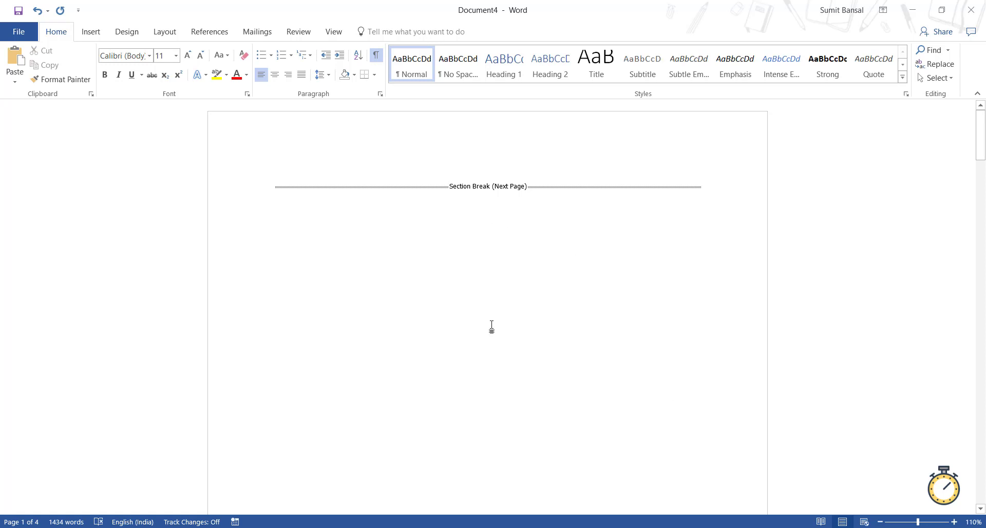
click(378, 57)
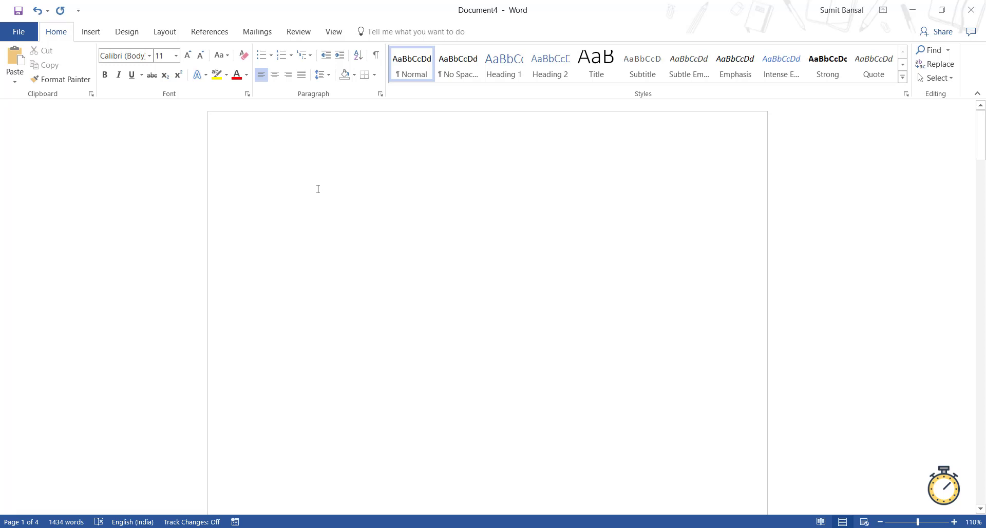
text(Title)
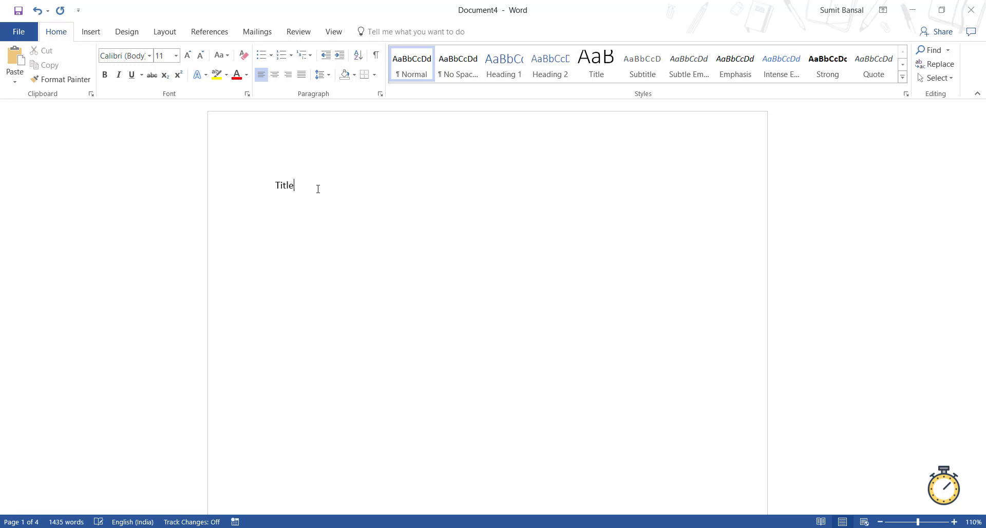
text( of The)
key(BackSpace)
key(BackSpace)
key(BackSpace)
text(the Report)
key(Return)
text(S ubtitle of the Report)
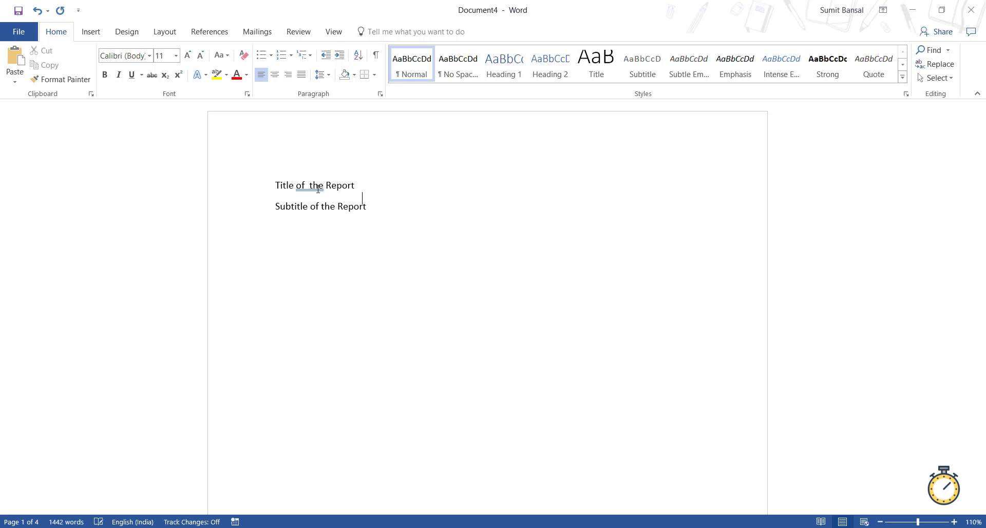
key(BackSpace)
drag(275, 186, 355, 186)
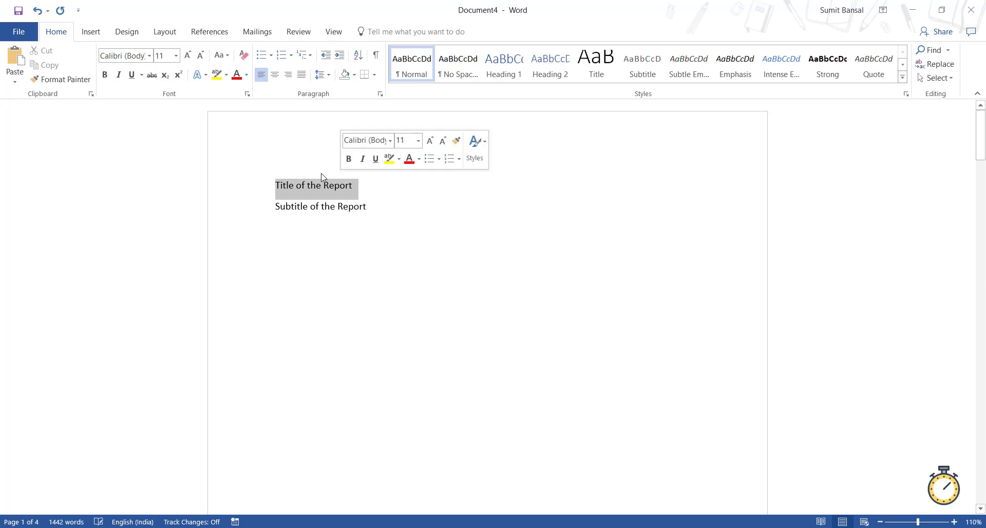
click(176, 55)
click(164, 243)
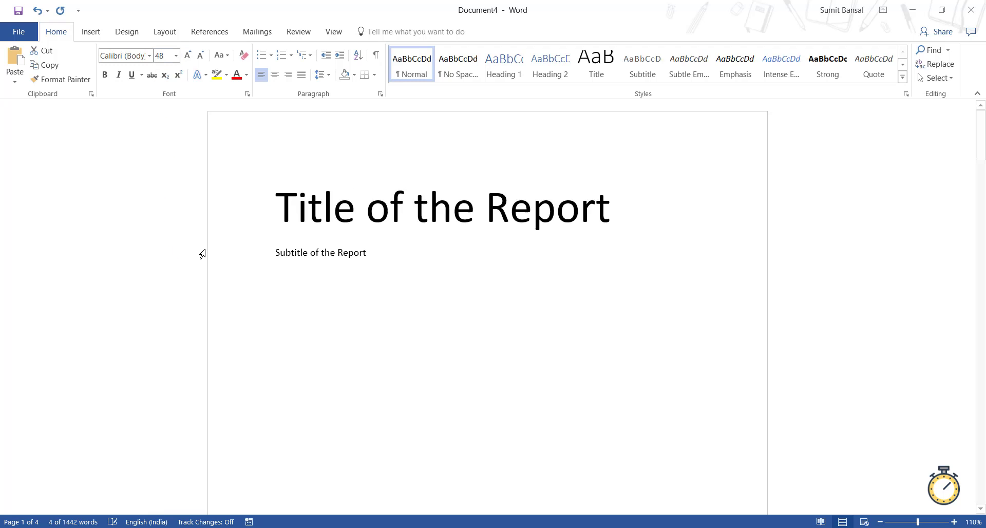
double_click(315, 253)
triple_click(316, 254)
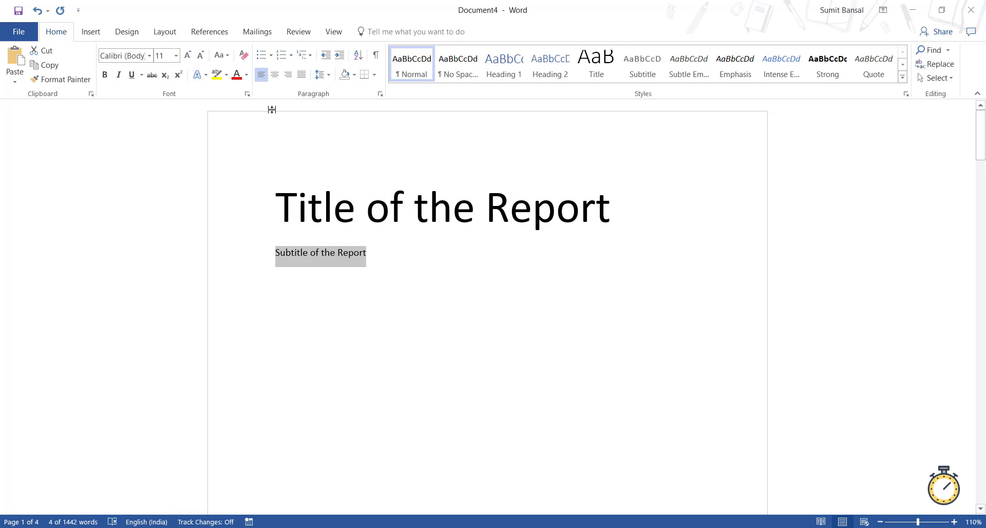
click(175, 56)
click(160, 193)
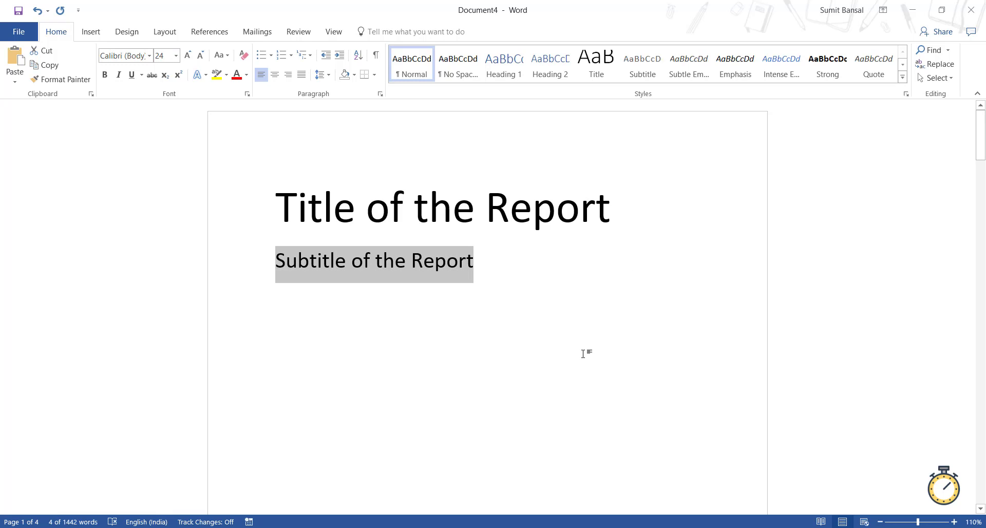
scroll(584, 353, down, 10)
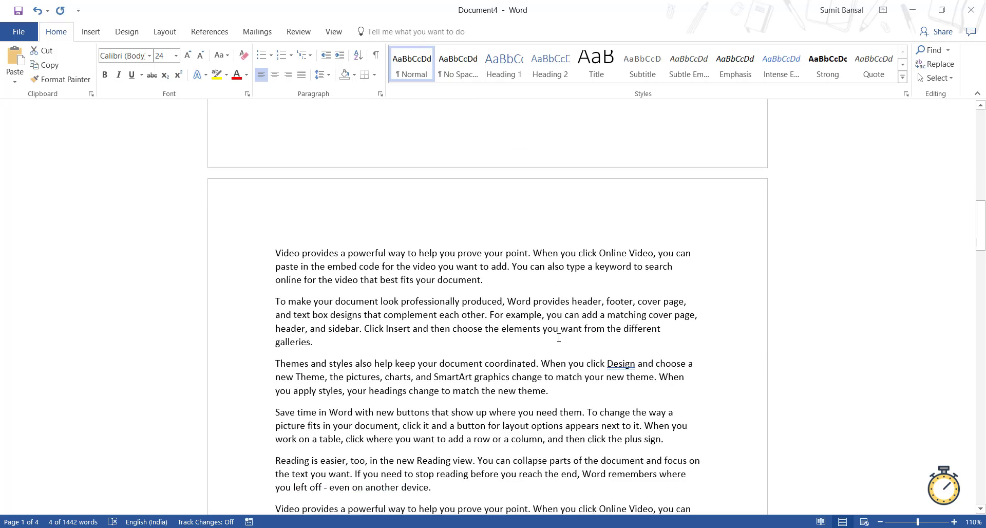
scroll(482, 355, up, 10)
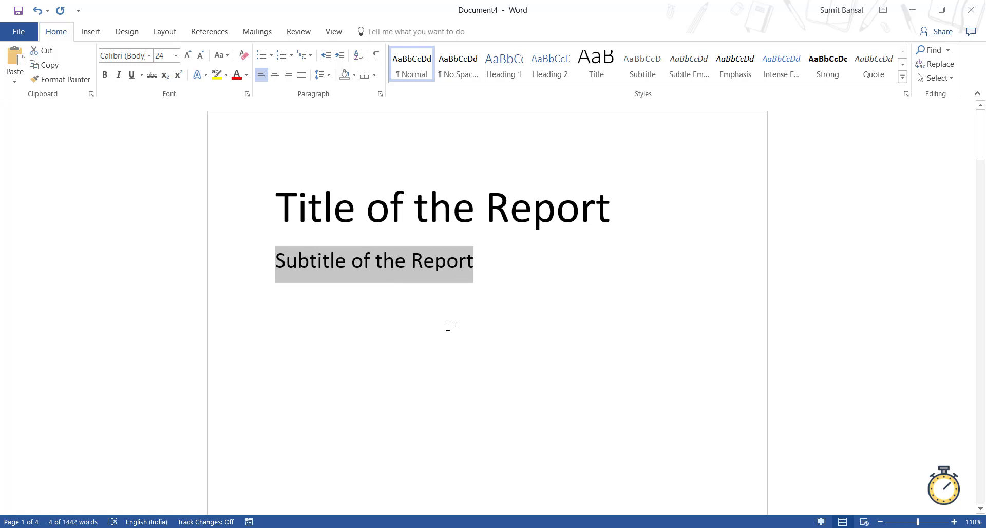
In Page Setup, set the title page's vertical alignment to Center, applied to this section
click(299, 219)
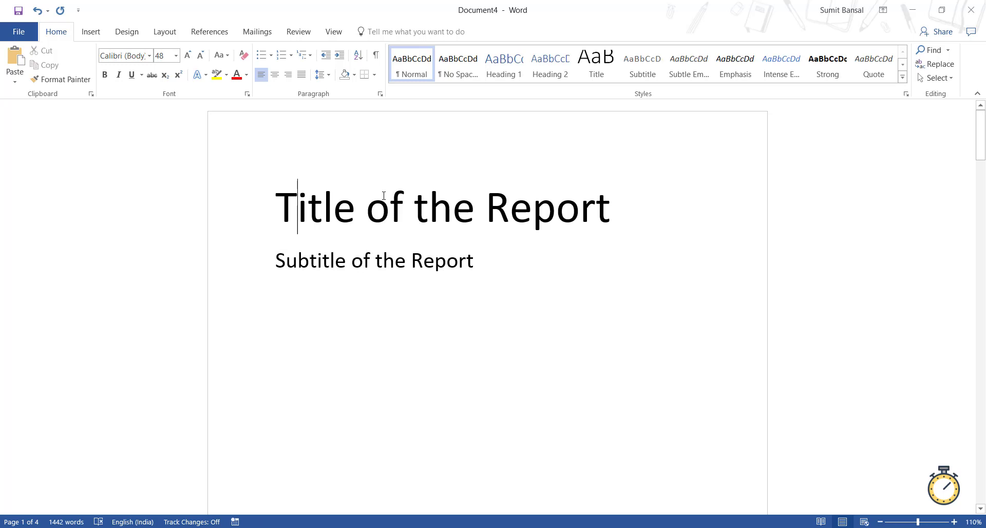
click(165, 34)
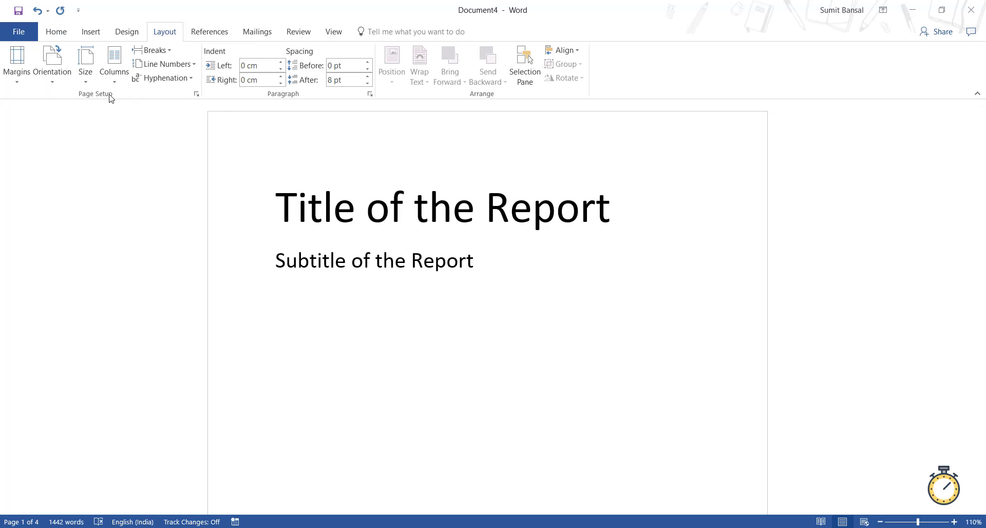
click(197, 94)
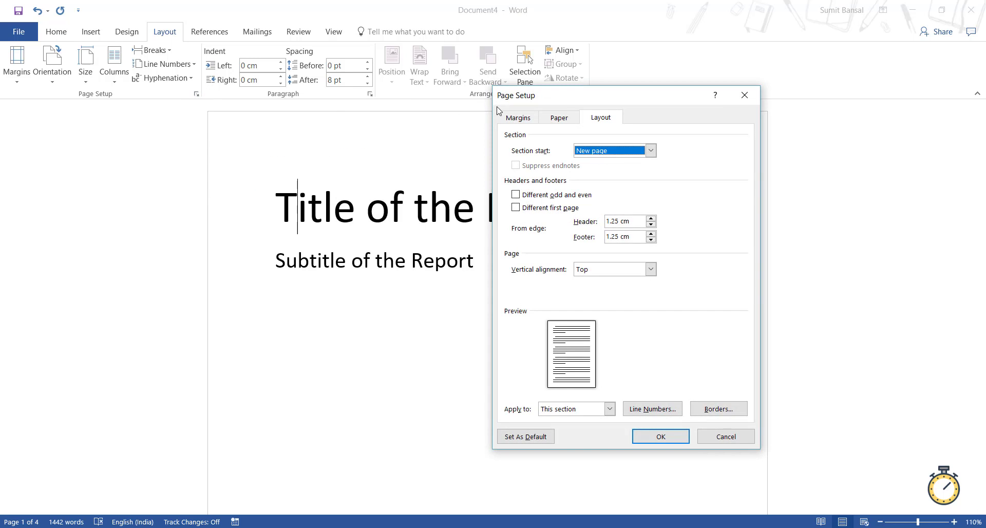
drag(526, 100, 517, 136)
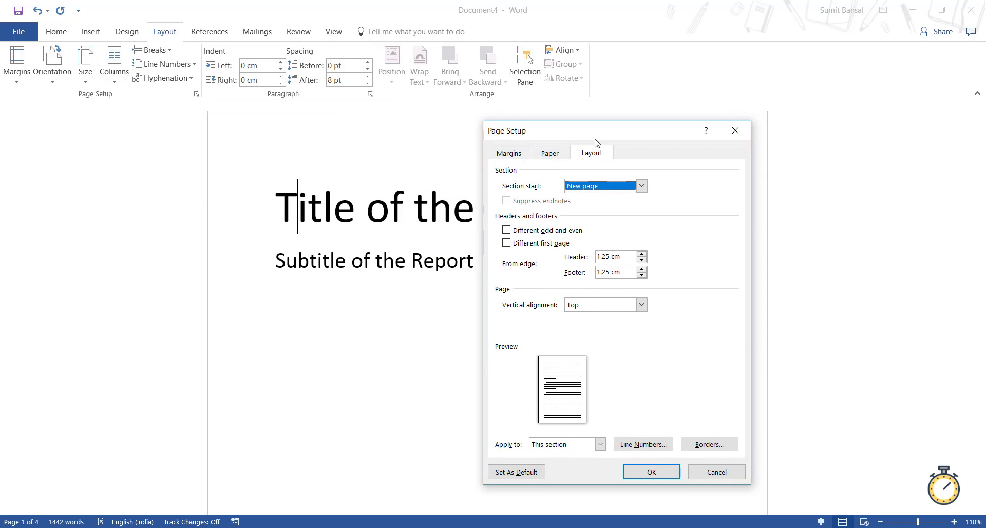
click(596, 305)
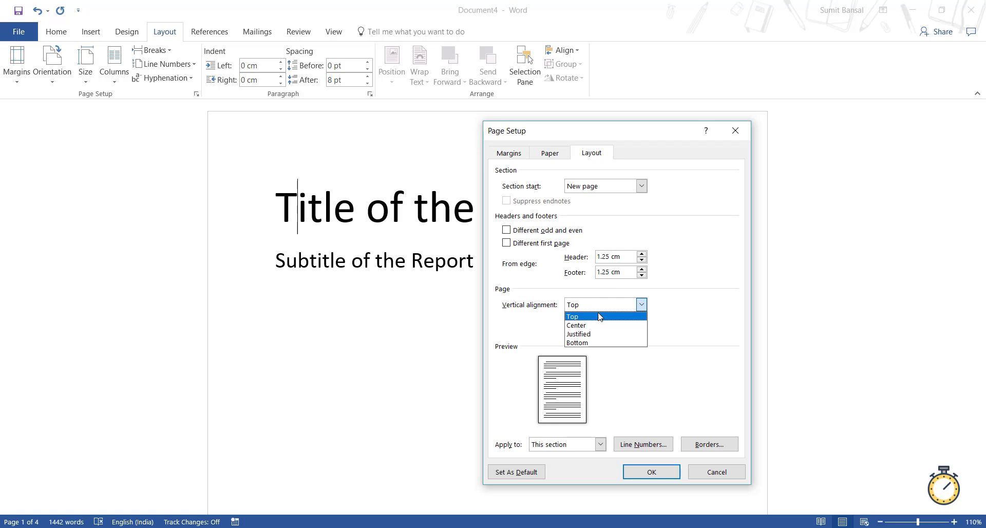
click(600, 321)
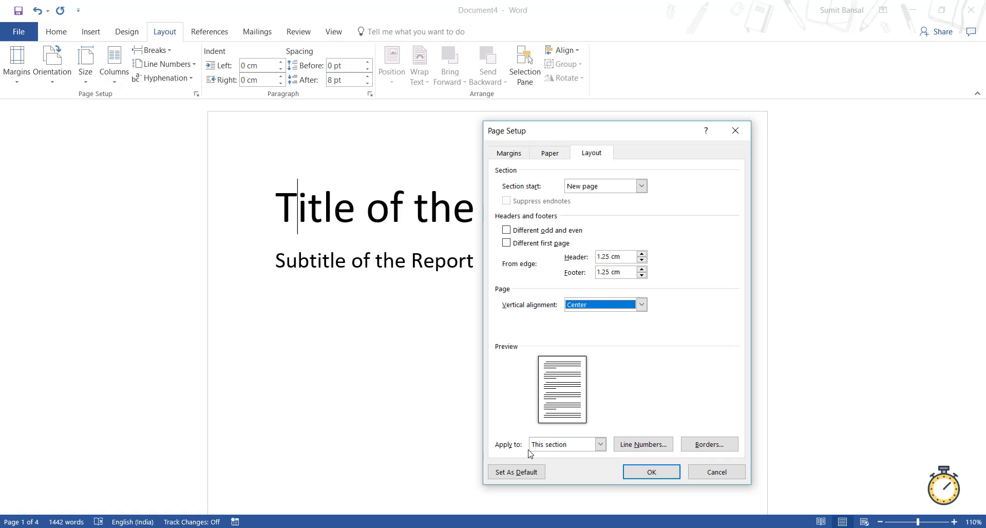
click(574, 445)
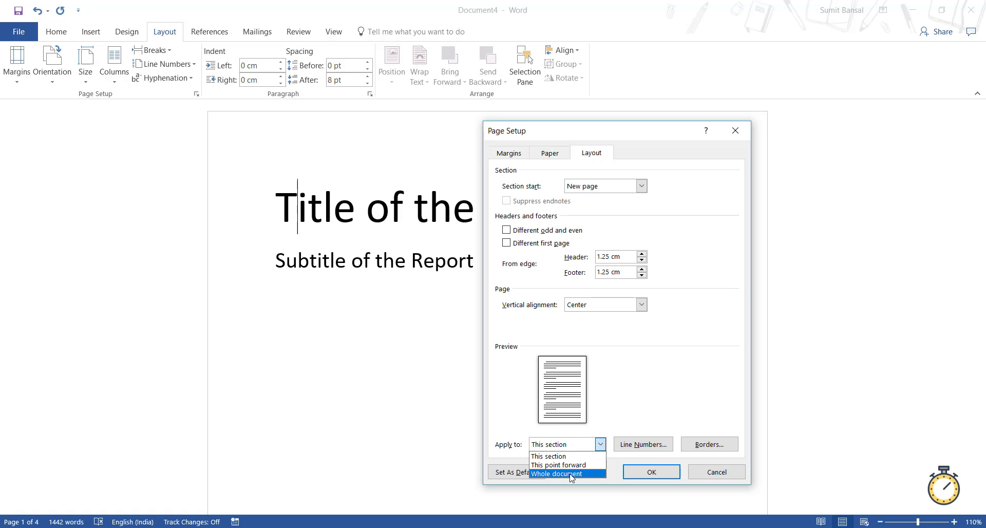
click(571, 458)
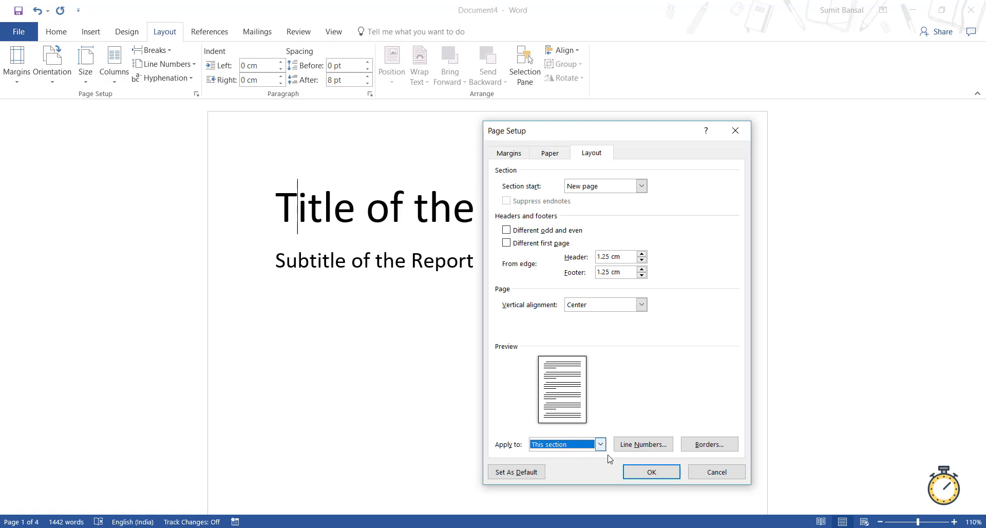
Confirm the Center vertical alignment for the cover section
click(638, 477)
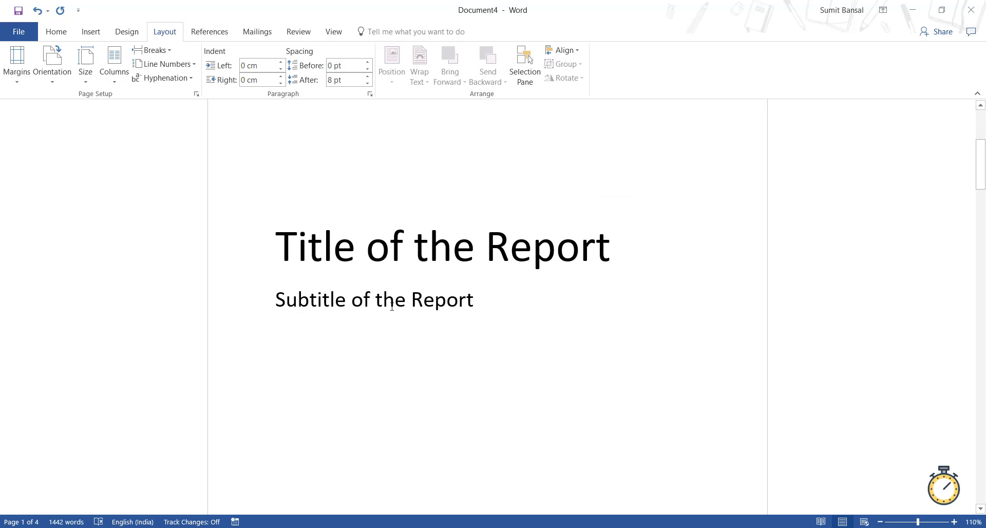
scroll(561, 341, down, 3)
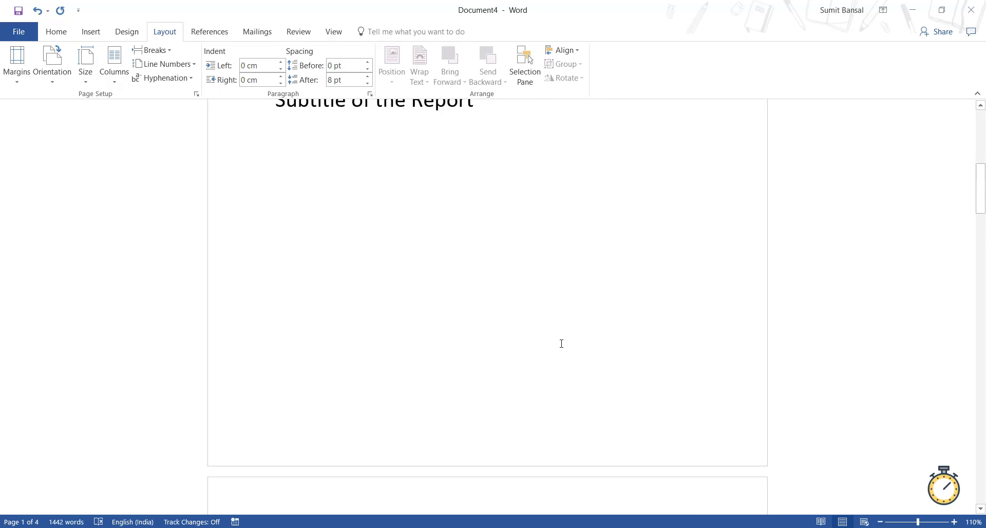
scroll(562, 343, up, 5)
Center the title and subtitle horizontally and check the cover page layout
key(Home)
key(ctrl+shift+Right)
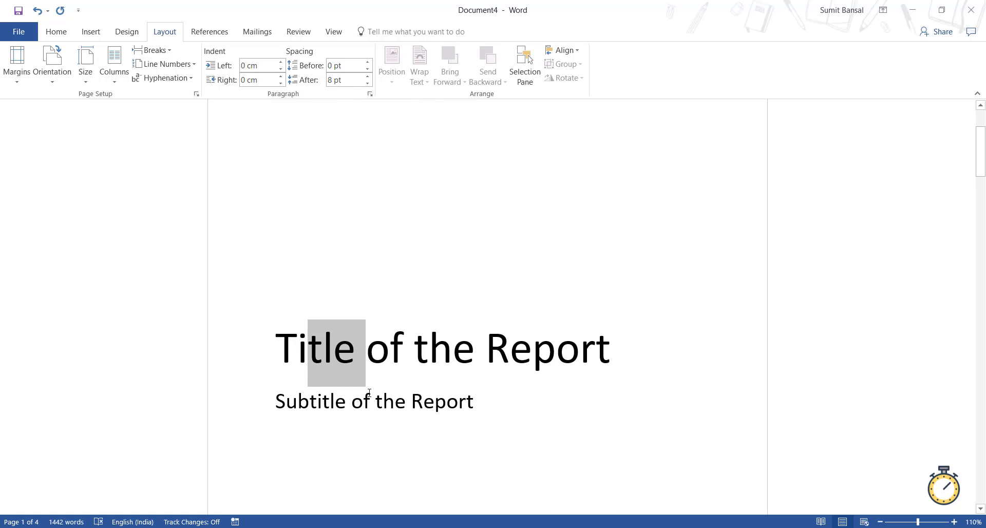
key(shift+Down)
click(56, 32)
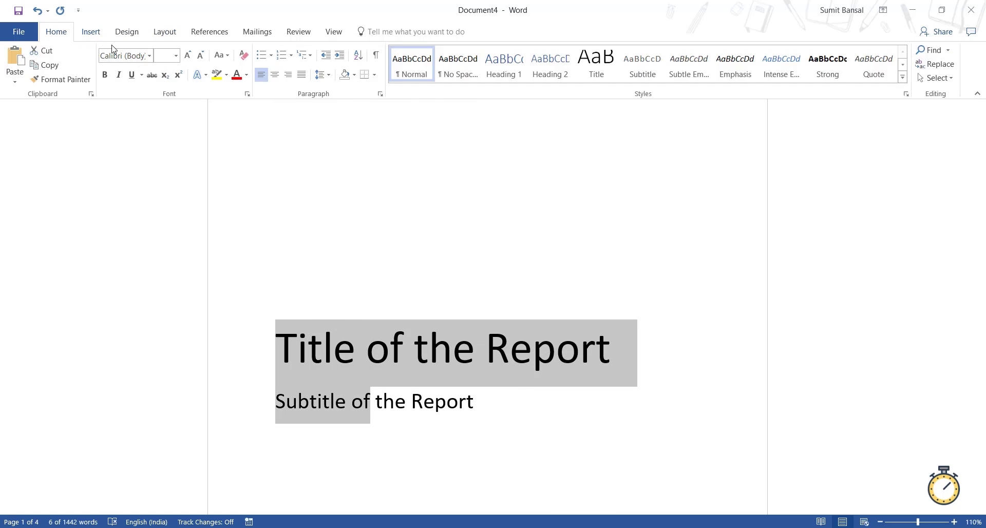
click(275, 76)
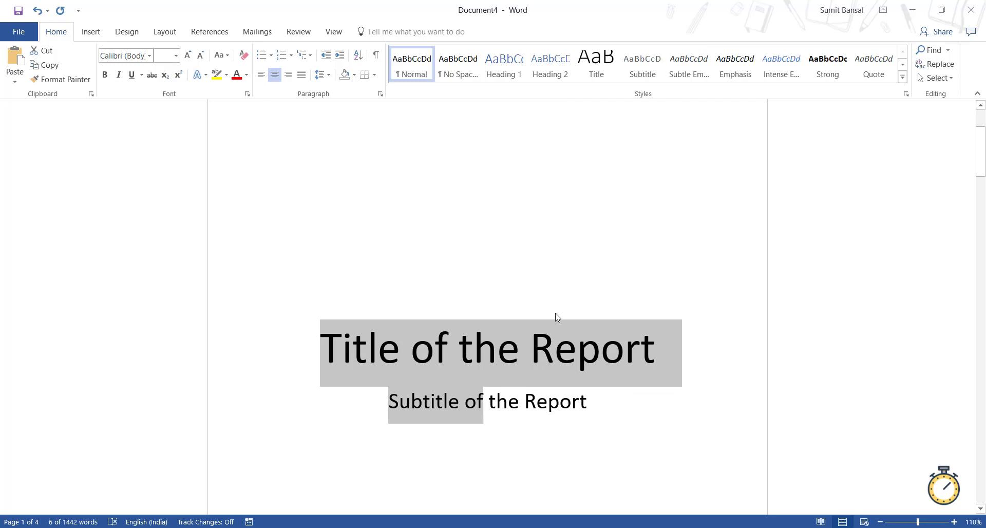
scroll(556, 317, down, 10)
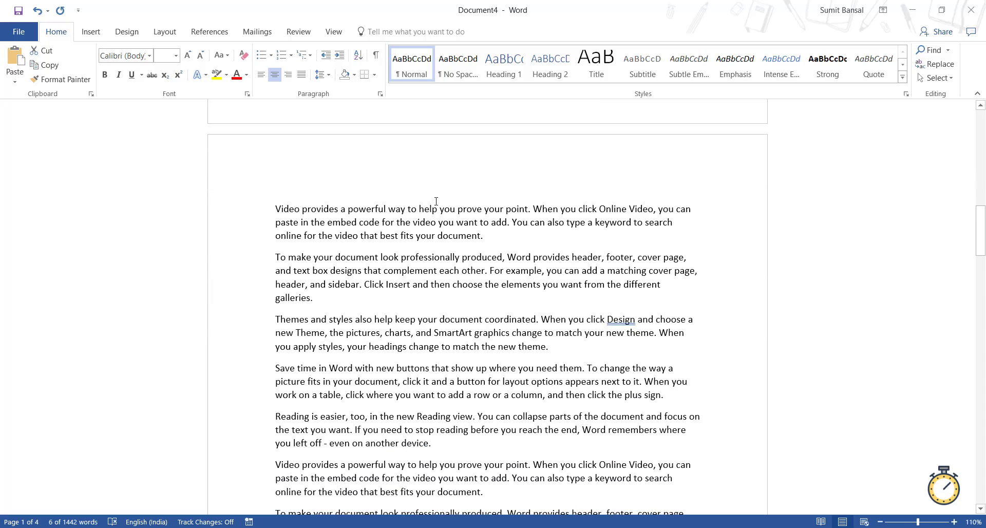
scroll(451, 313, down, 6)
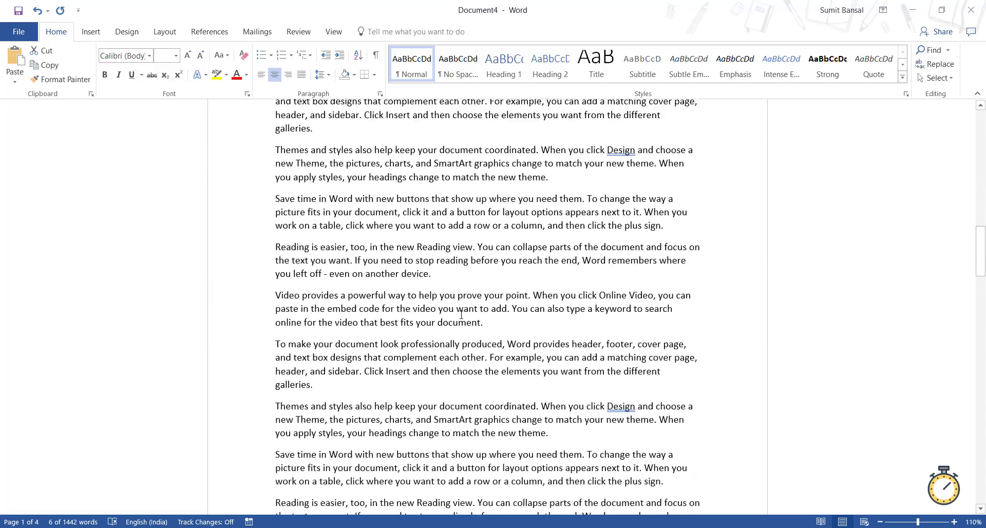
scroll(462, 315, up, 5)
scroll(367, 223, up, 10)
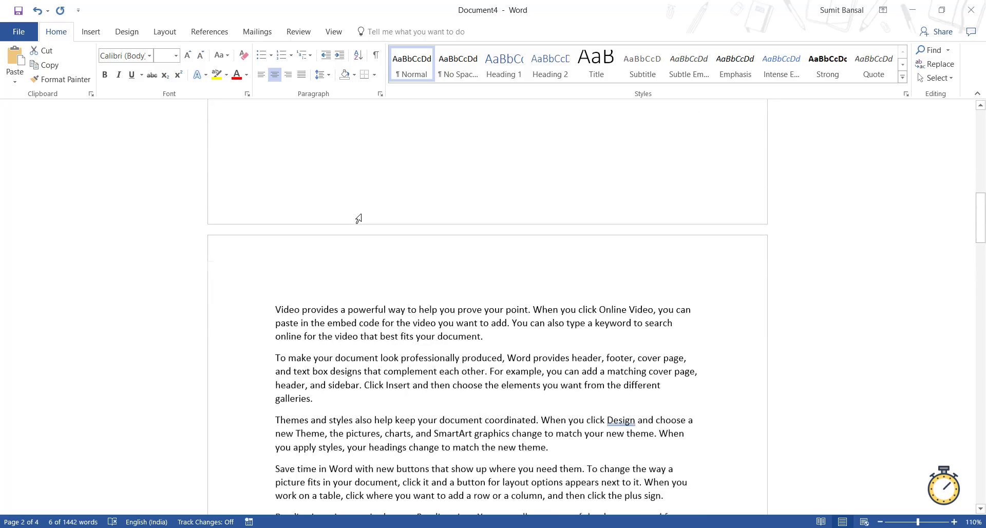
scroll(355, 257, up, 2)
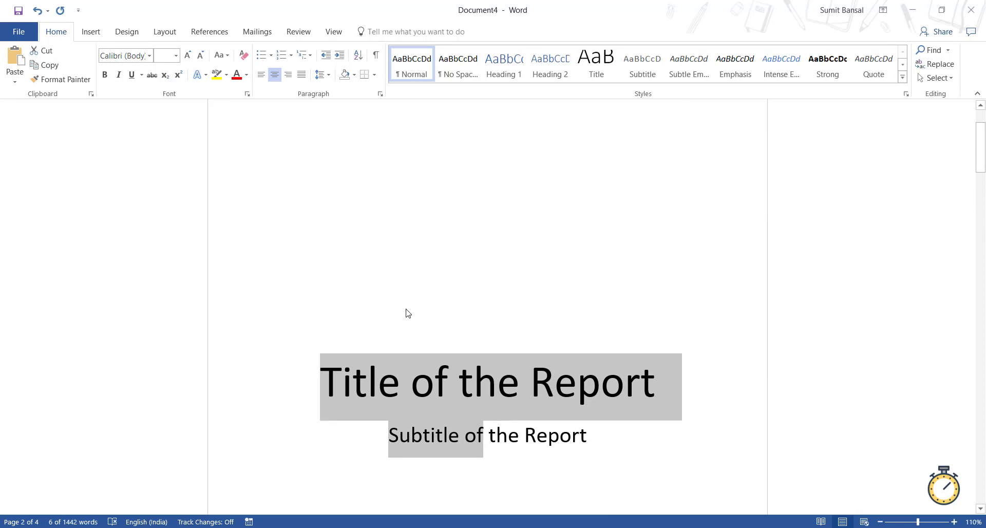
scroll(405, 311, down, 8)
scroll(414, 404, down, 3)
scroll(425, 388, up, 10)
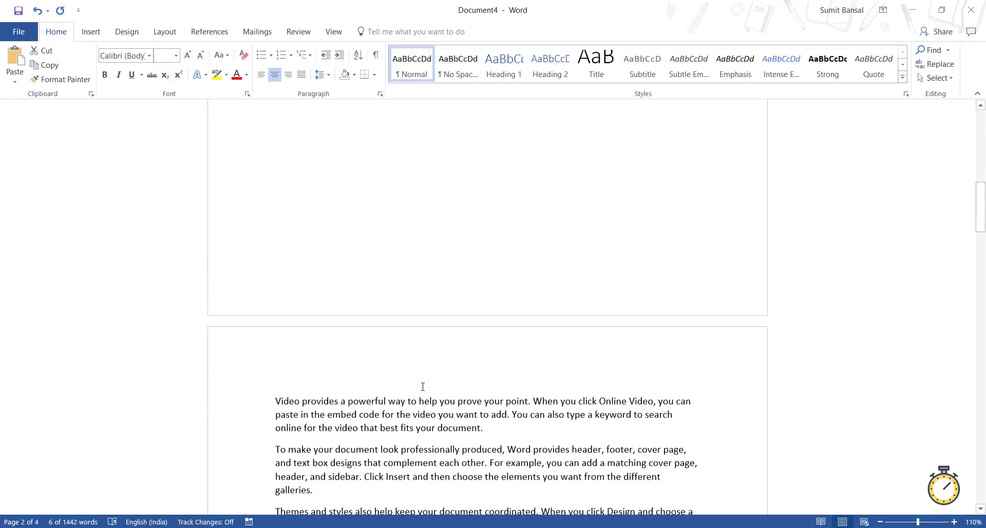
scroll(461, 352, down, 3)
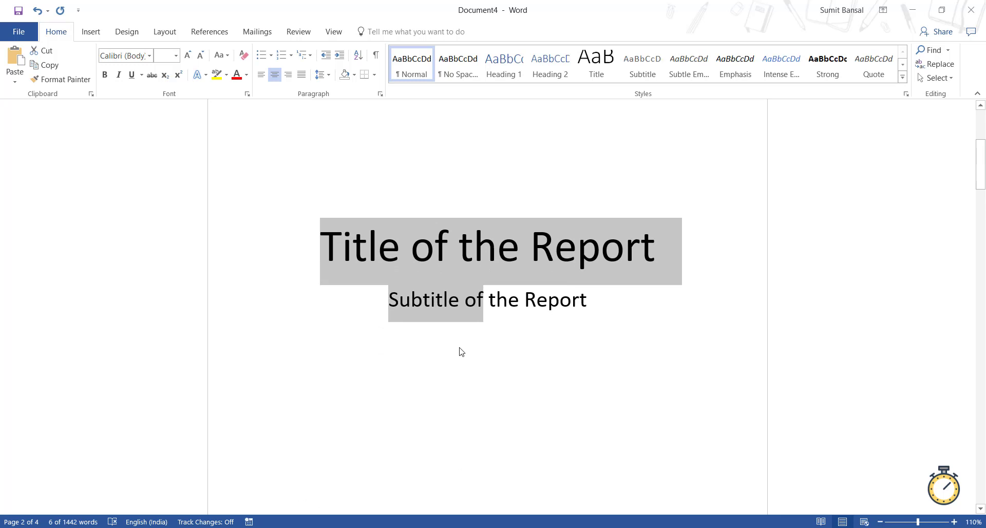
scroll(460, 348, down, 8)
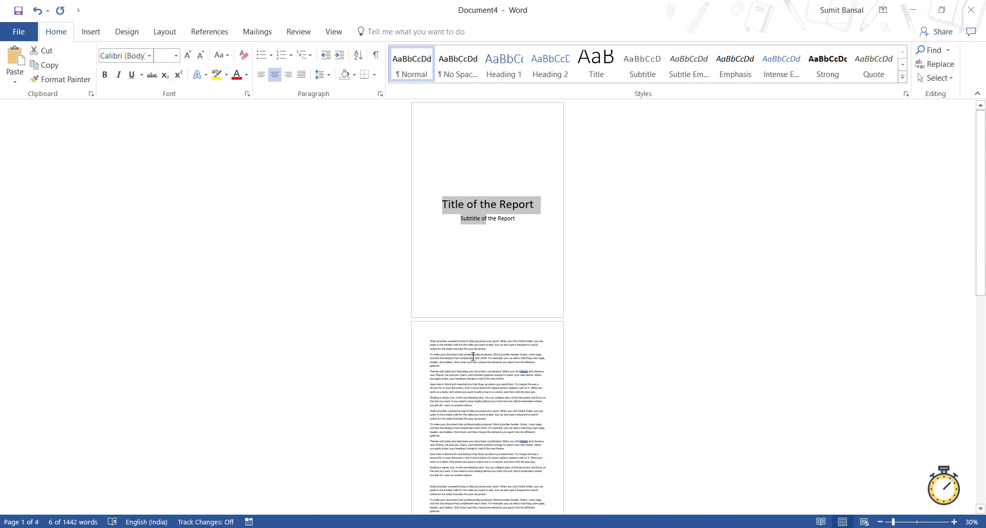
scroll(473, 356, down, 1)
scroll(473, 356, up, 1)
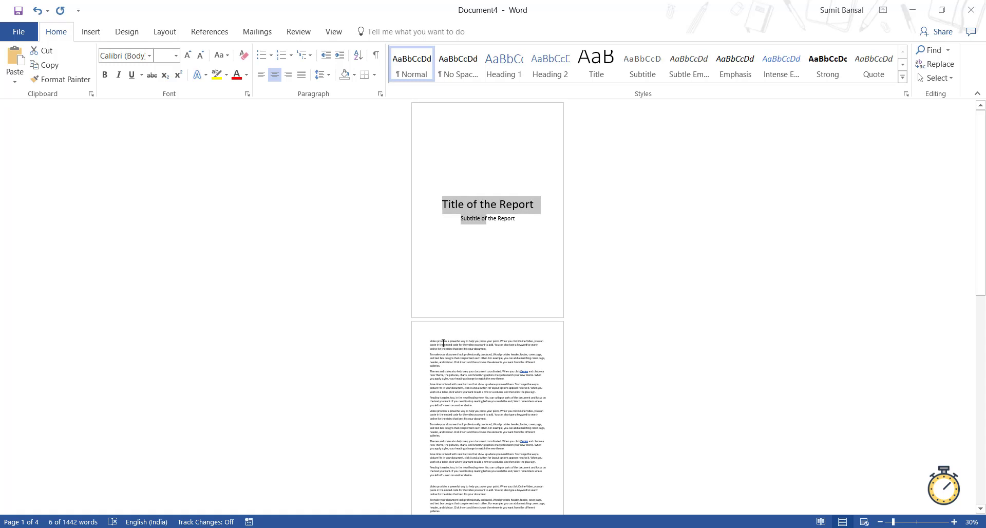